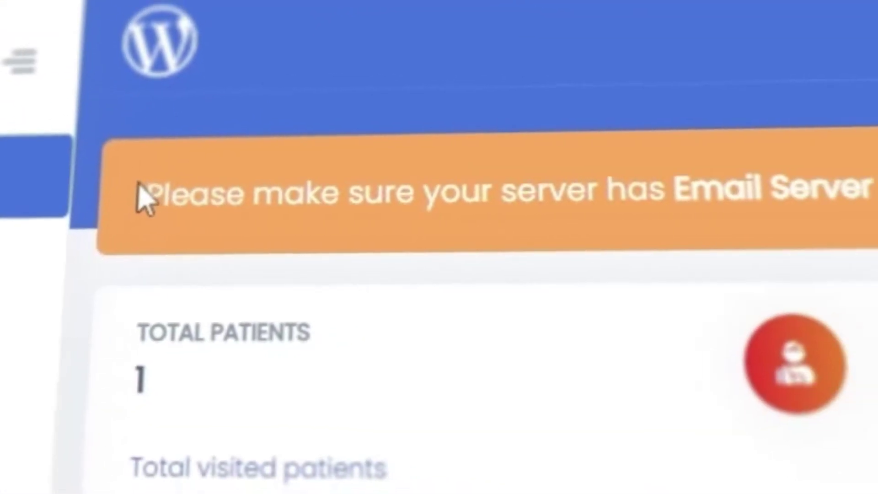
Step: Highlight the dashboard warning about Email Server SMTP setup, then clear the highlight
left_click_drag(147, 196, 686, 193)
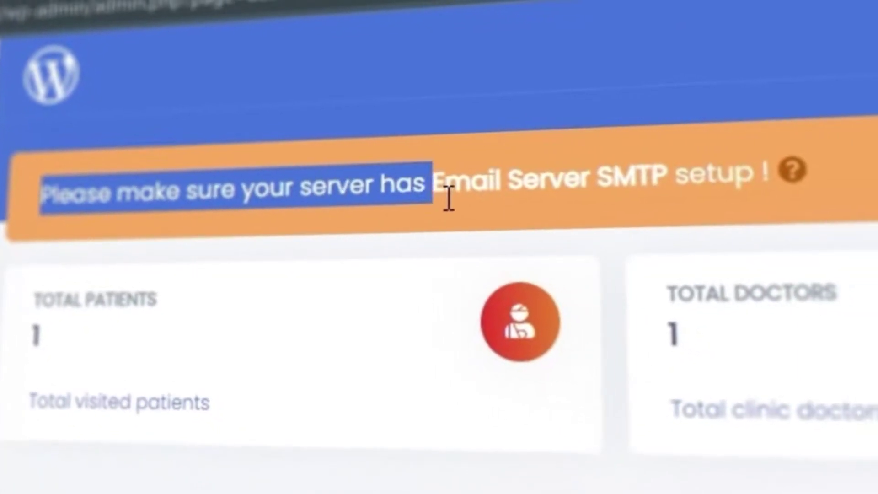
left_click_drag(449, 199, 778, 172)
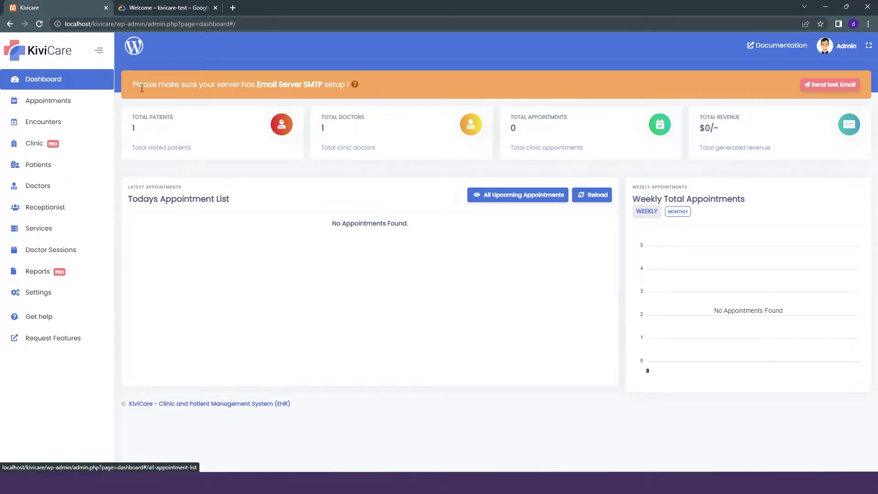
left_click_drag(132, 84, 356, 89)
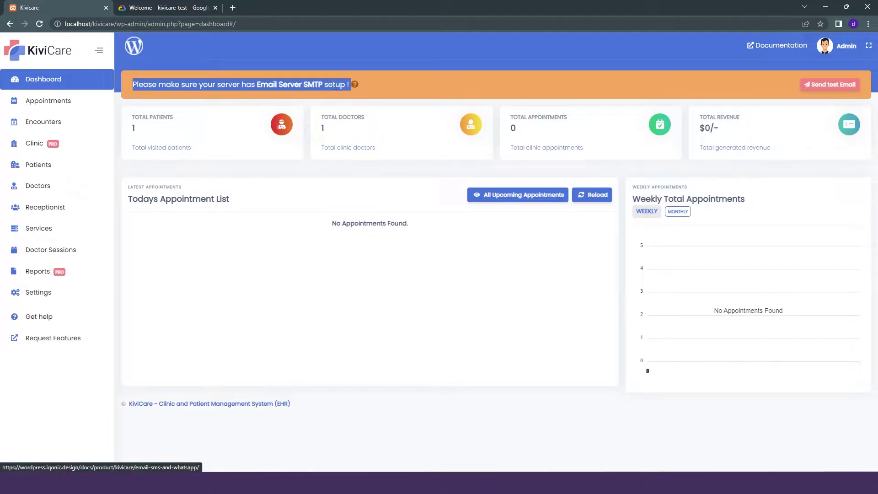
left_click(286, 81)
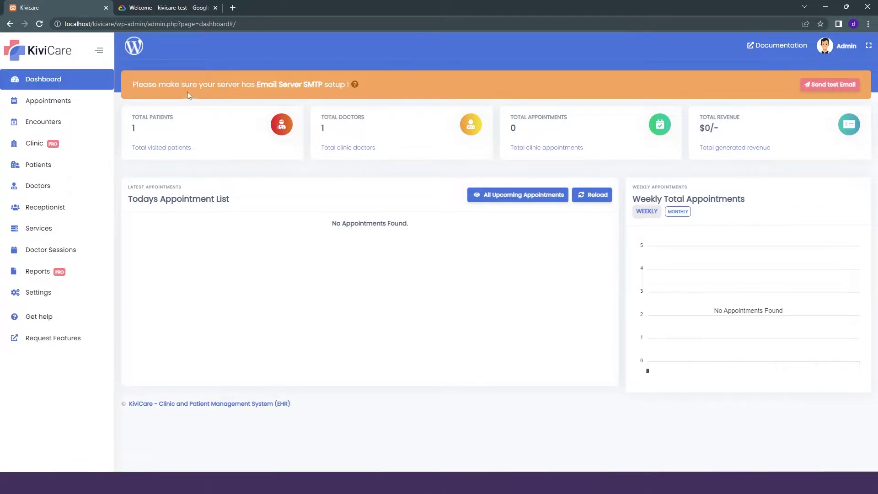
Step: Search Plugins > Add New for 'wp mail smtp', then install and activate WP Mail SMTP
left_click(135, 45)
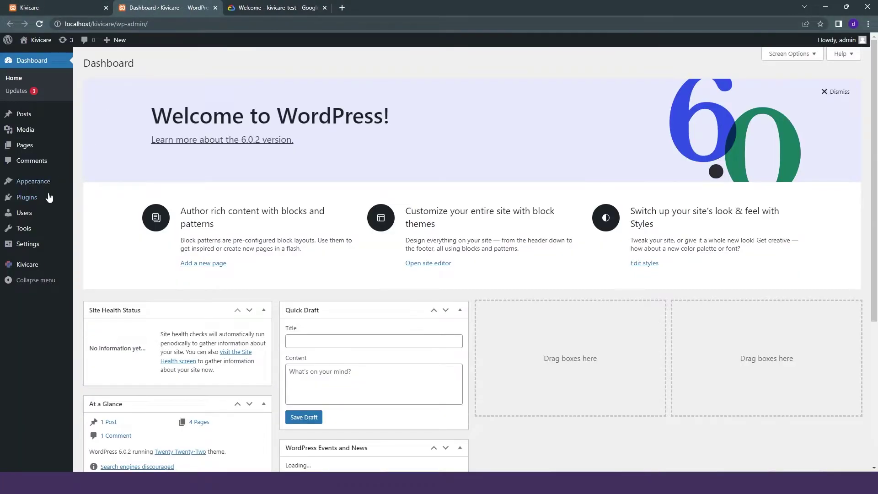
left_click(26, 197)
left_click(150, 64)
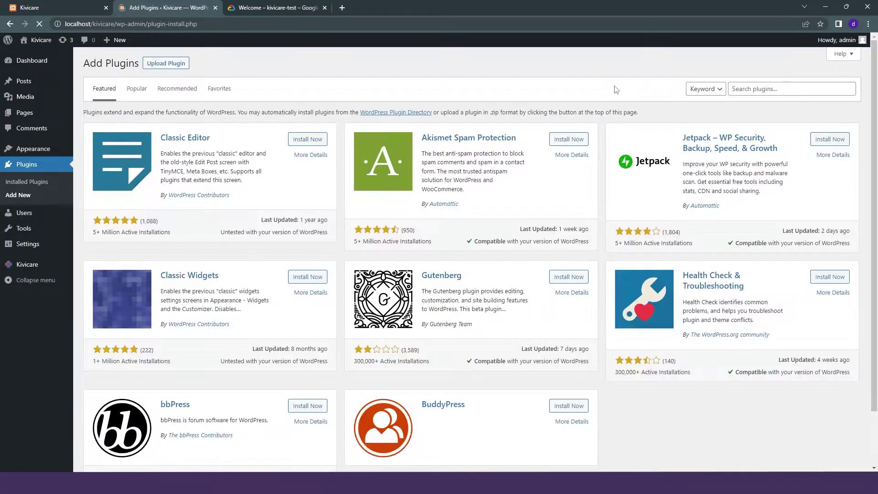
left_click(758, 88)
type("wp m")
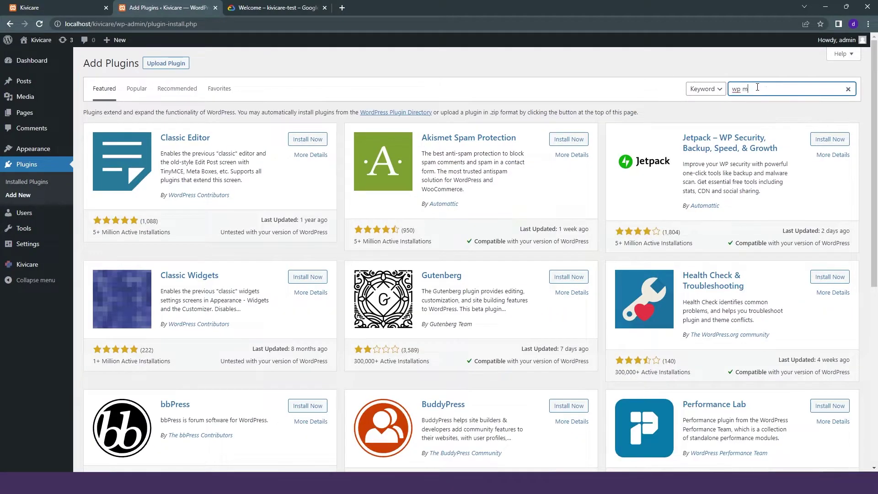
type("ail smtp")
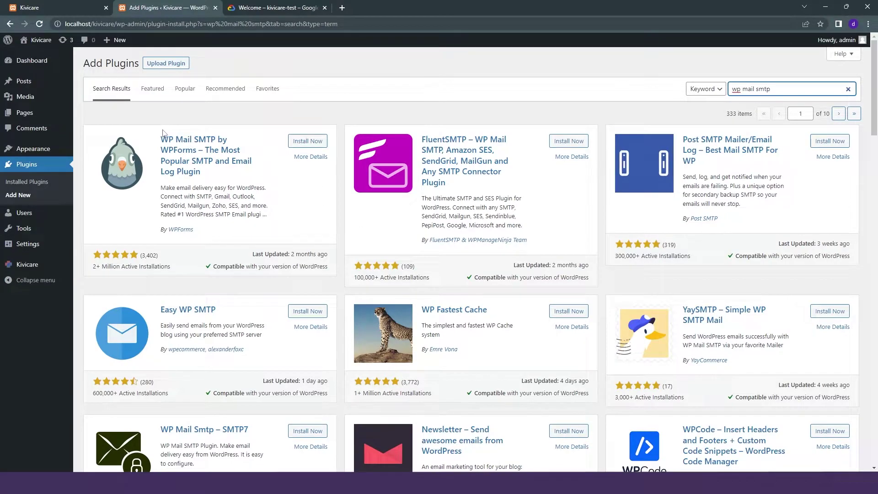
left_click_drag(160, 137, 193, 172)
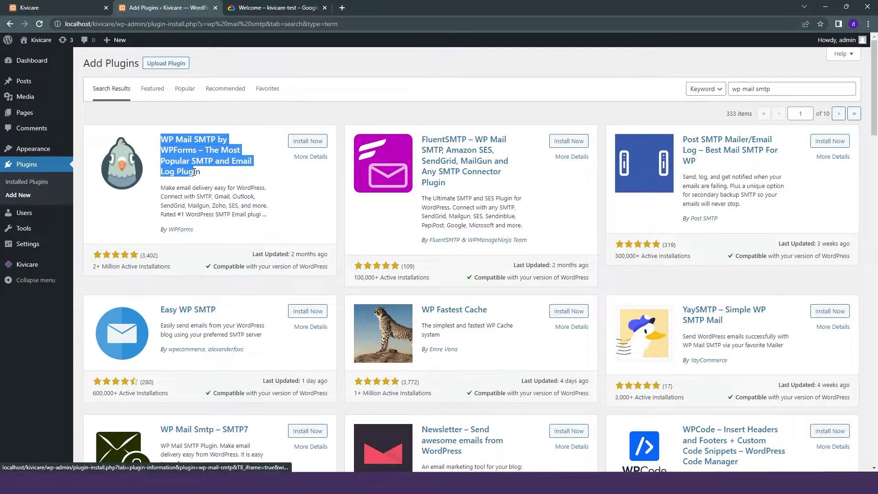
left_click(305, 141)
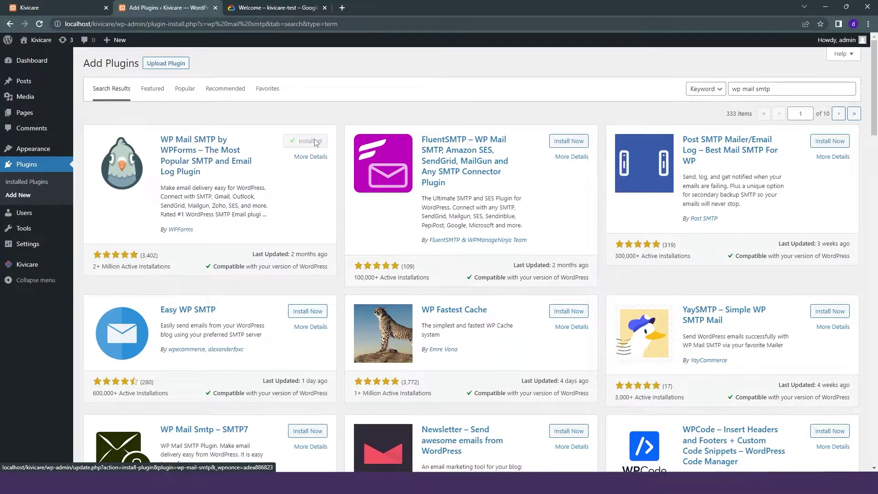
left_click(313, 141)
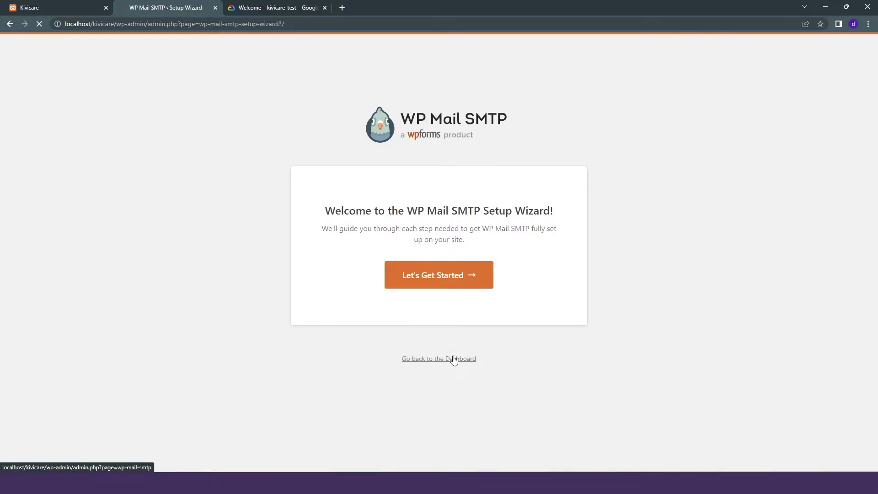
Step: Choose Google / Gmail as the WP Mail SMTP mailer
scroll(239, 170, "down", 7)
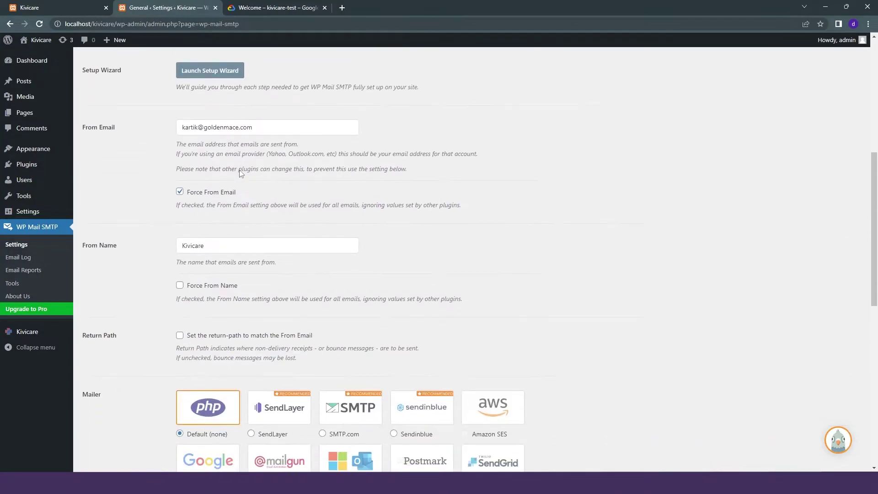
scroll(291, 221, "up", 7)
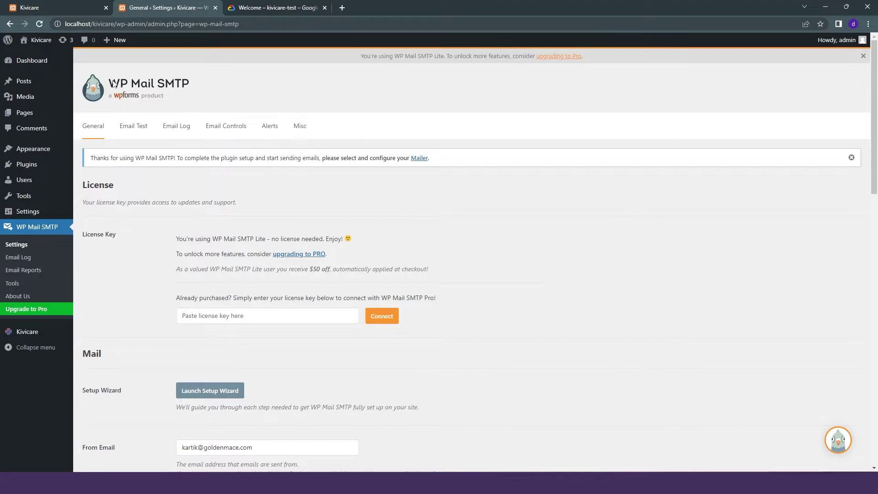
scroll(290, 188, "down", 20)
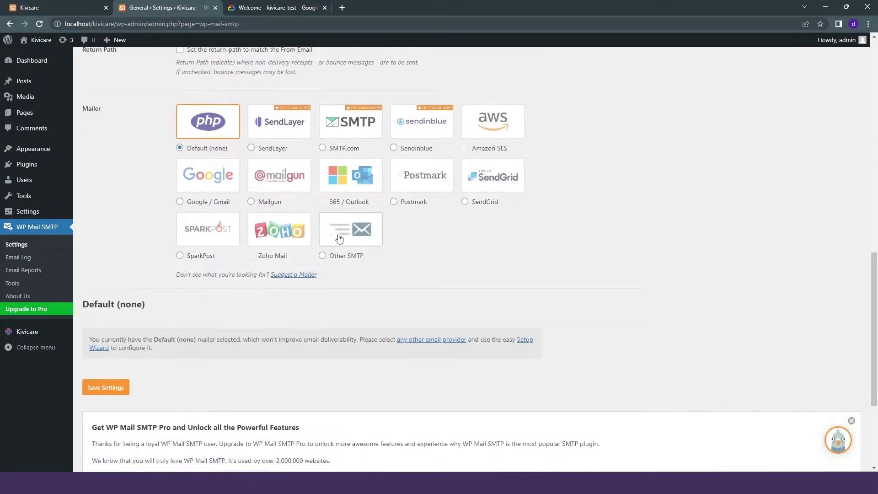
scroll(339, 238, "up", 7)
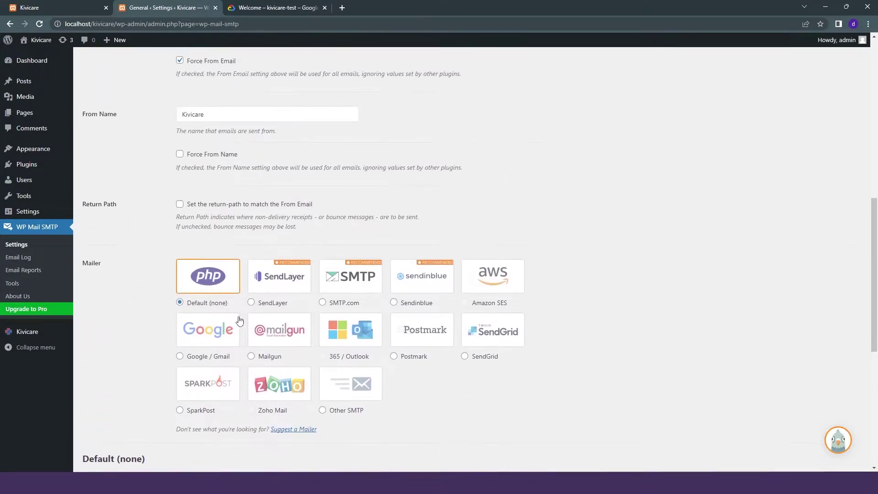
scroll(318, 303, "down", 4)
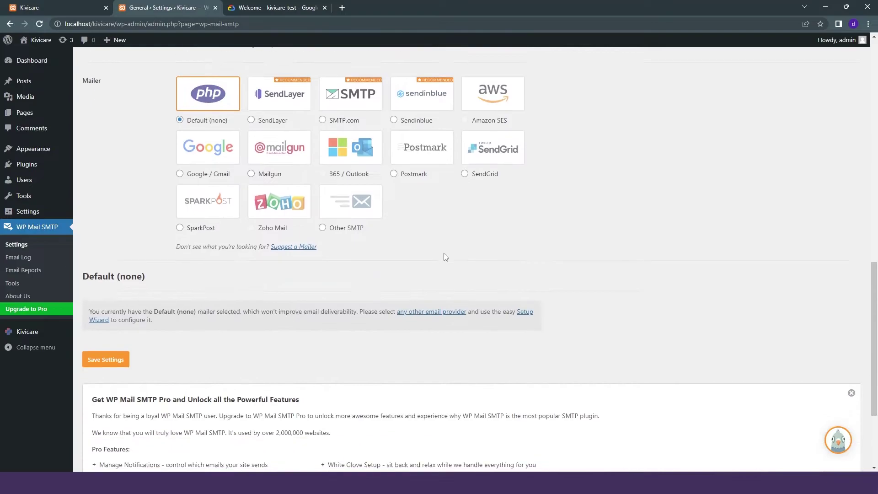
left_click(213, 160)
Step: Locate the Client ID and Client Secret fields, leaving the cursor in Client Secret
scroll(273, 199, "down", 6)
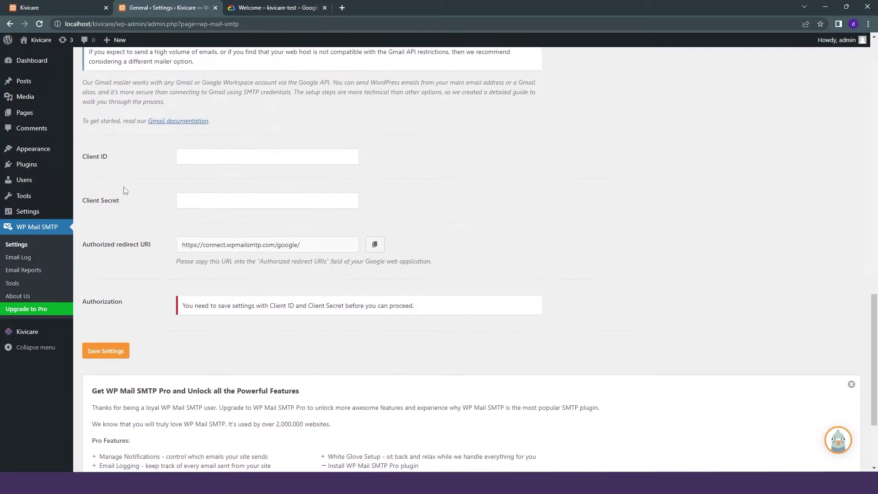
double_click(92, 157)
left_click_drag(119, 200, 95, 202)
left_click(128, 206)
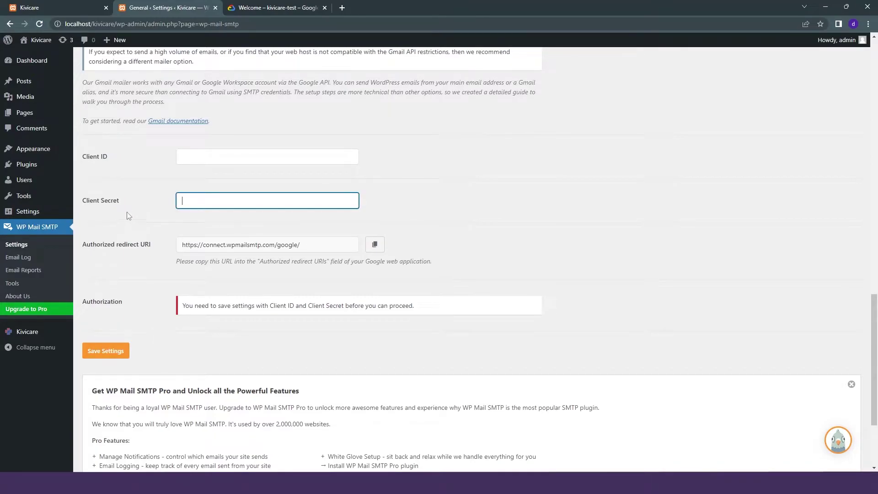
left_click(257, 7)
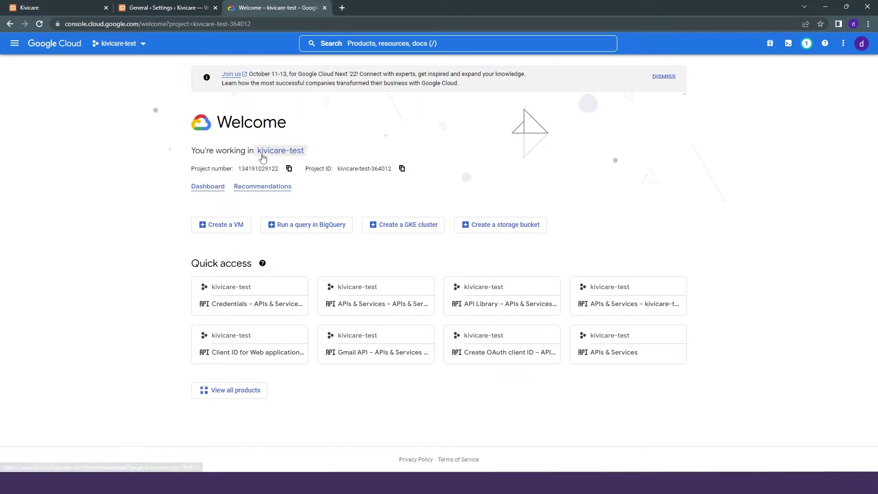
Step: Go through APIs & Services and Gmail API to Credentials and copy Web client 1's Client ID
left_click(206, 189)
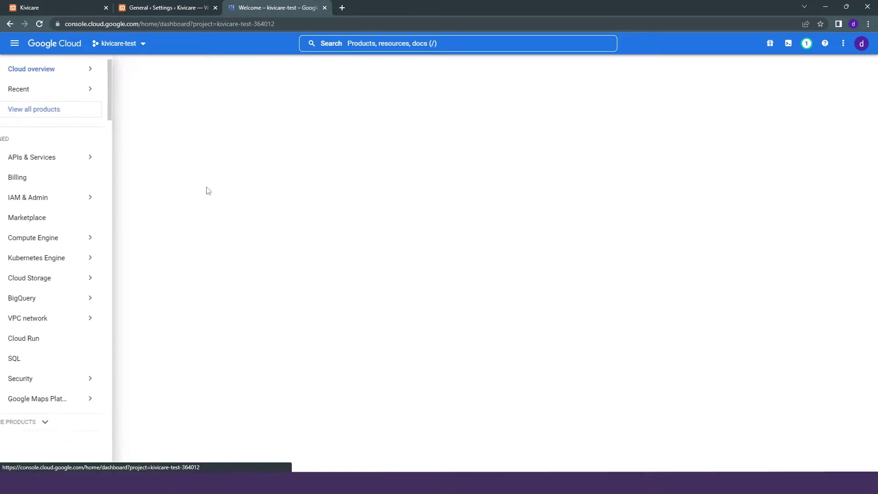
left_click(61, 160)
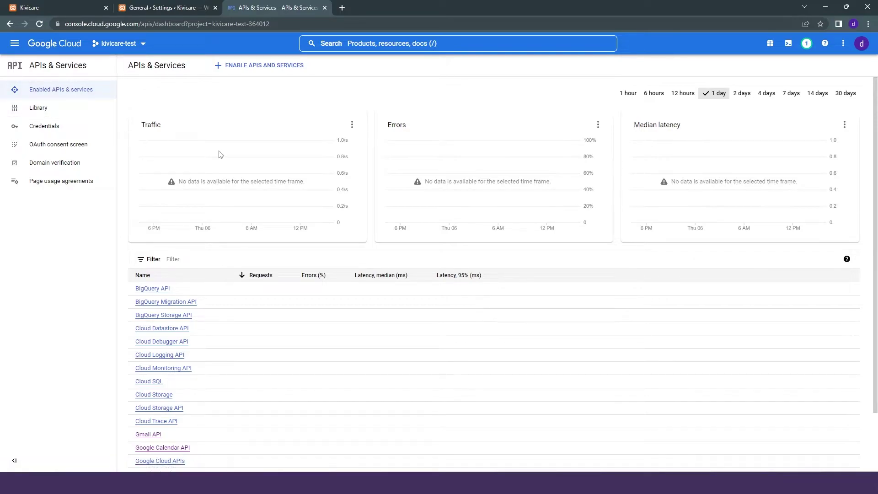
left_click(271, 68)
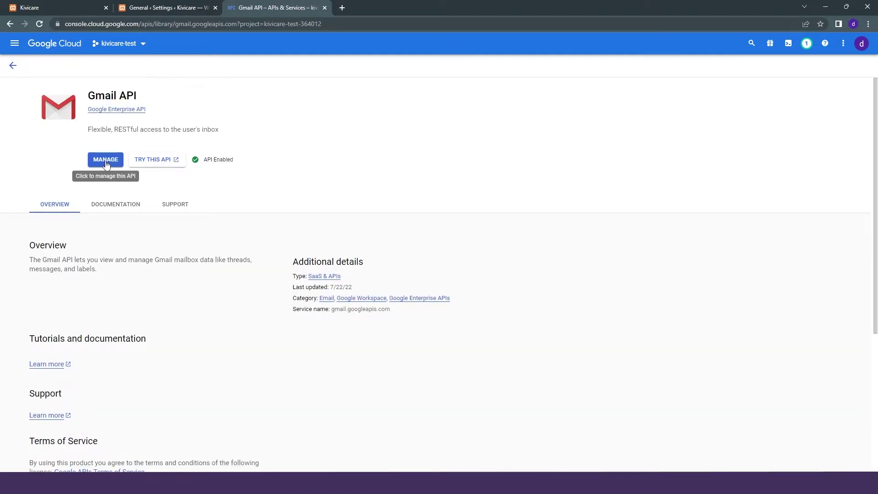
left_click(107, 163)
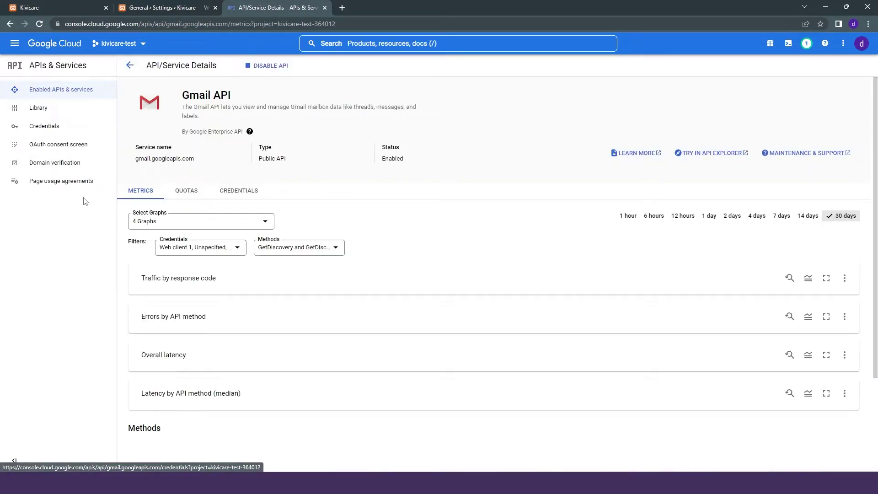
left_click(57, 130)
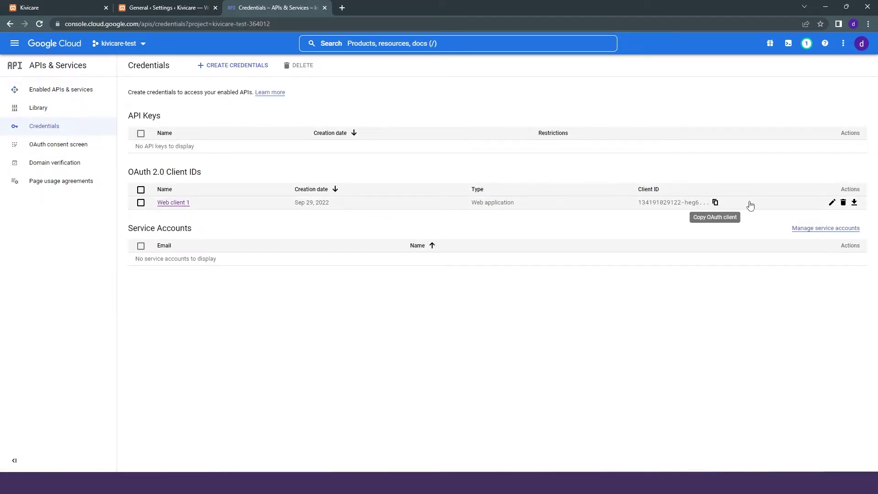
left_click(714, 203)
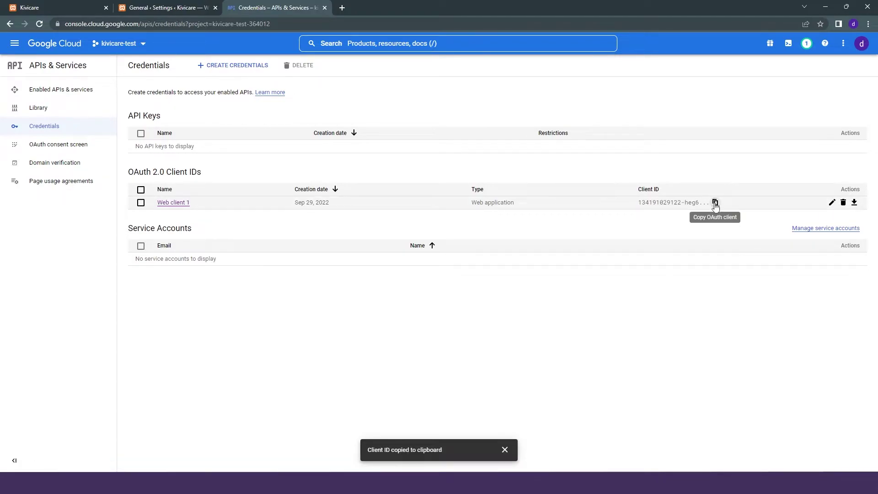
Step: Paste Web client 1's Client ID into the WP Mail SMTP Client ID field
left_click(141, 5)
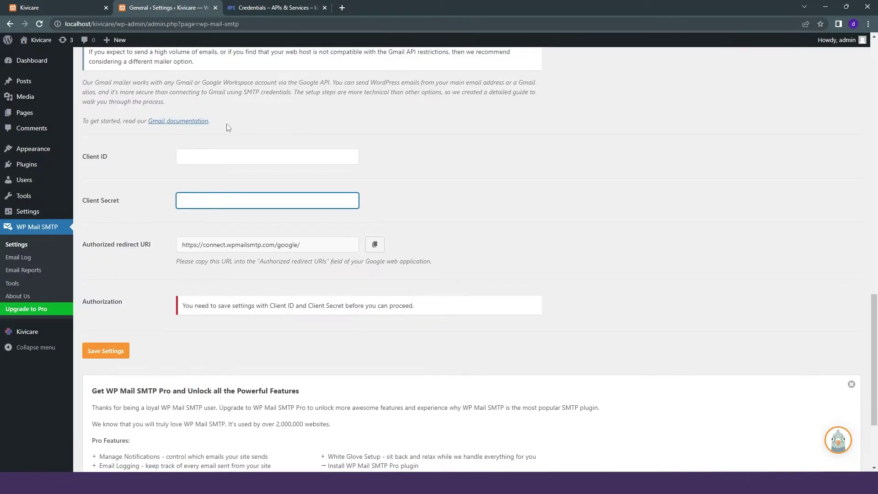
left_click(219, 156)
key("ctrl+v")
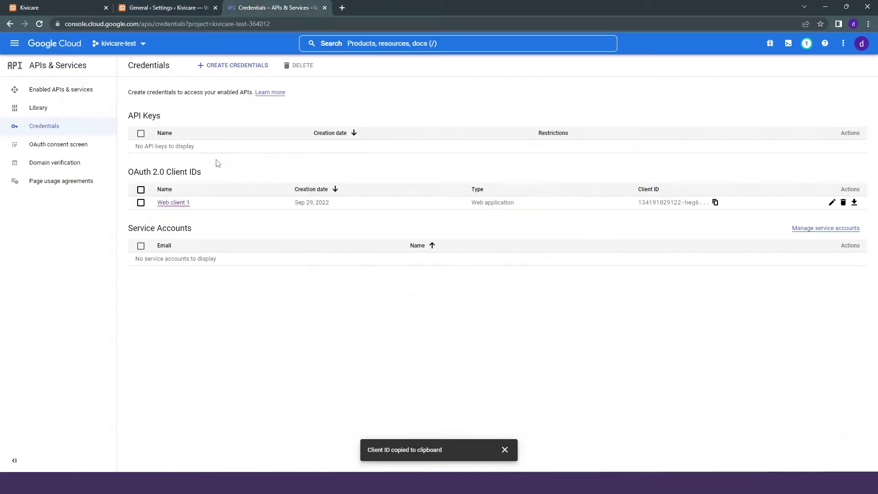
Step: Reset Web client 1's client secret in Cloud Console and copy the new secret
key("ctrl+Tab")
left_click(832, 202)
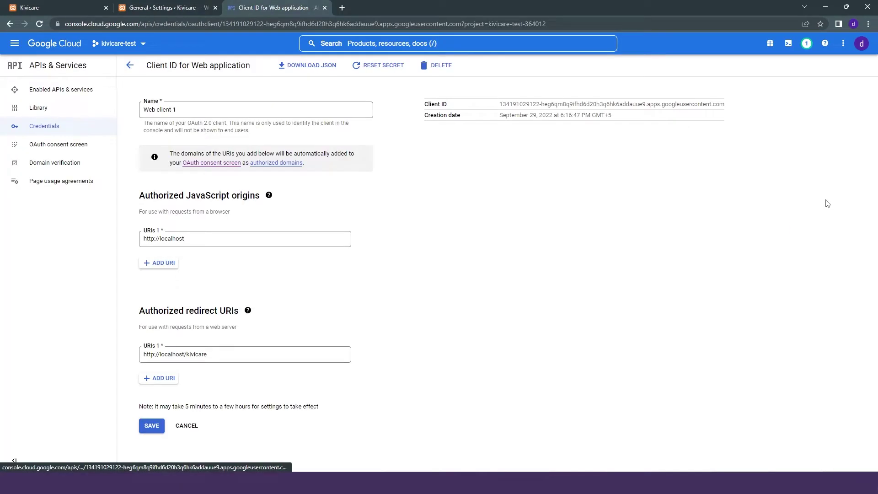
triple_click(579, 117)
double_click(572, 104)
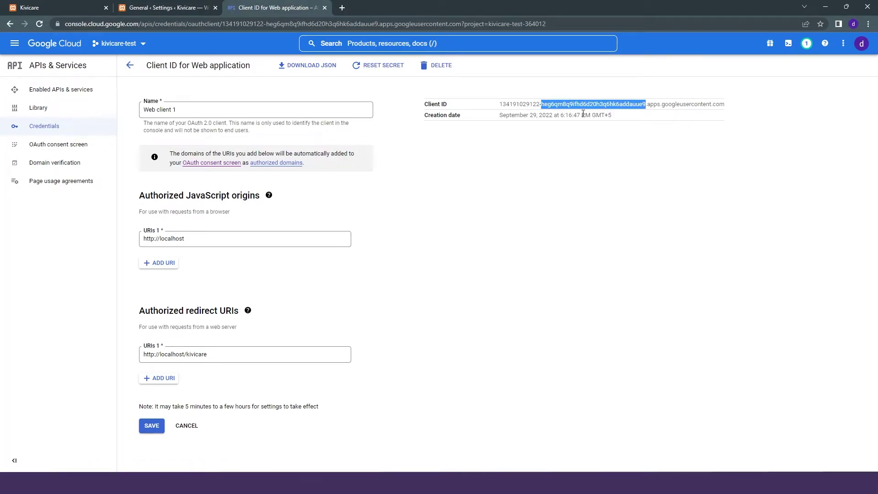
left_click(602, 209)
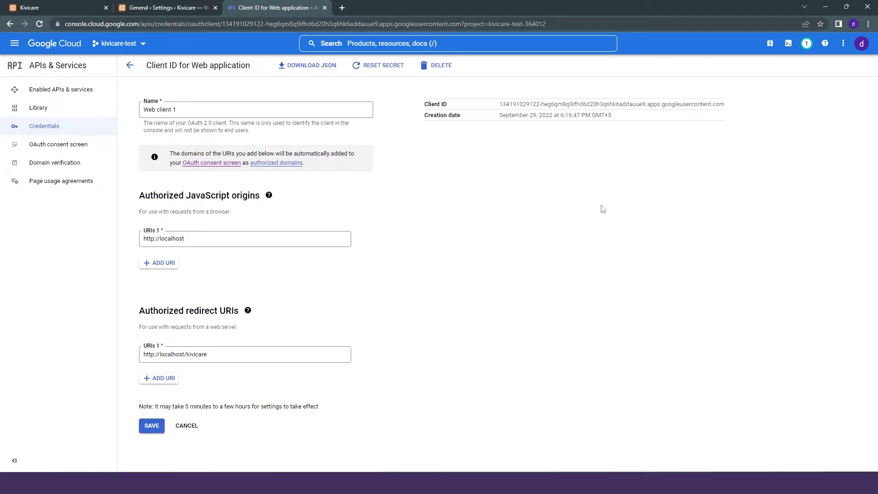
left_click(360, 69)
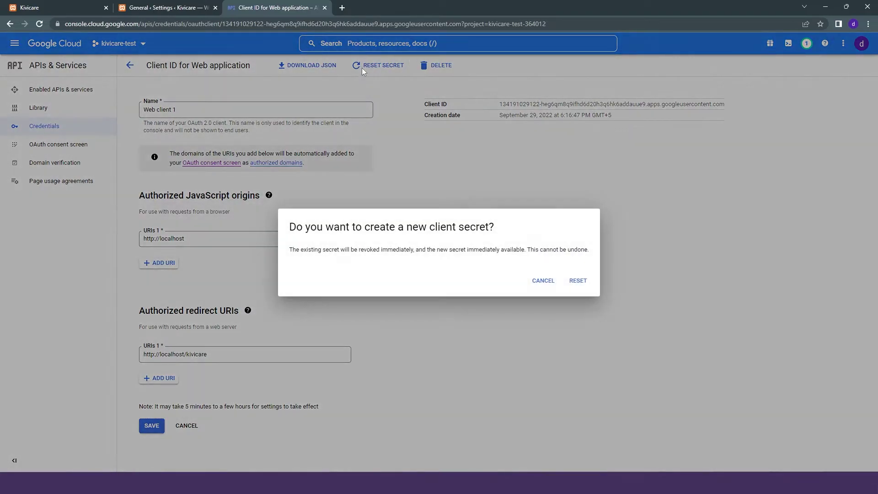
left_click(577, 281)
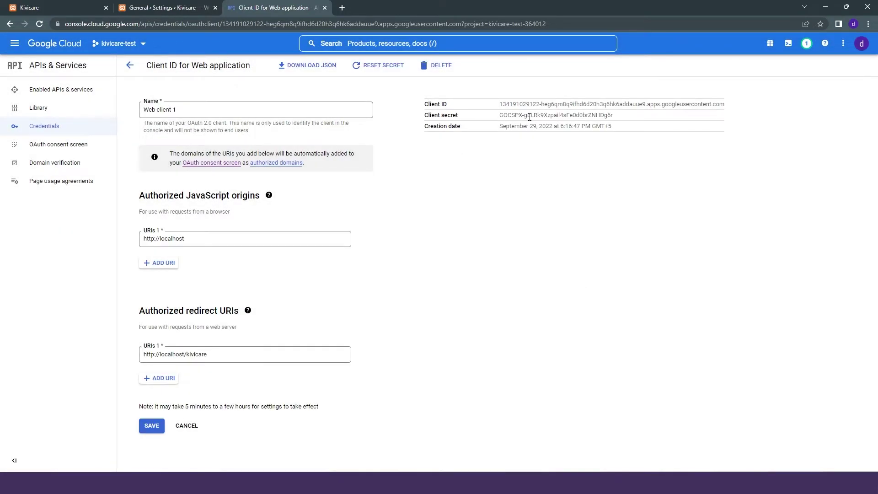
triple_click(530, 117)
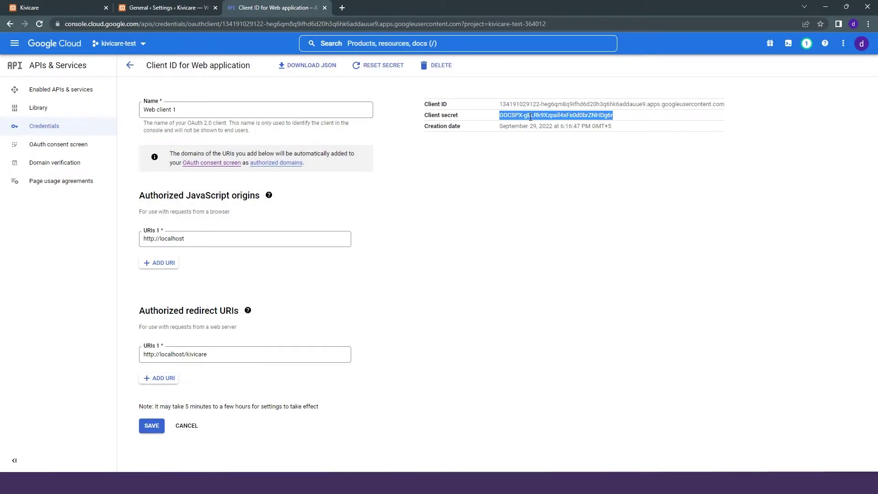
key("ctrl+c")
left_click(158, 7)
Step: Paste the new Client Secret, save settings, and start Google authorization for the plugin
left_click(261, 199)
key("ctrl+v")
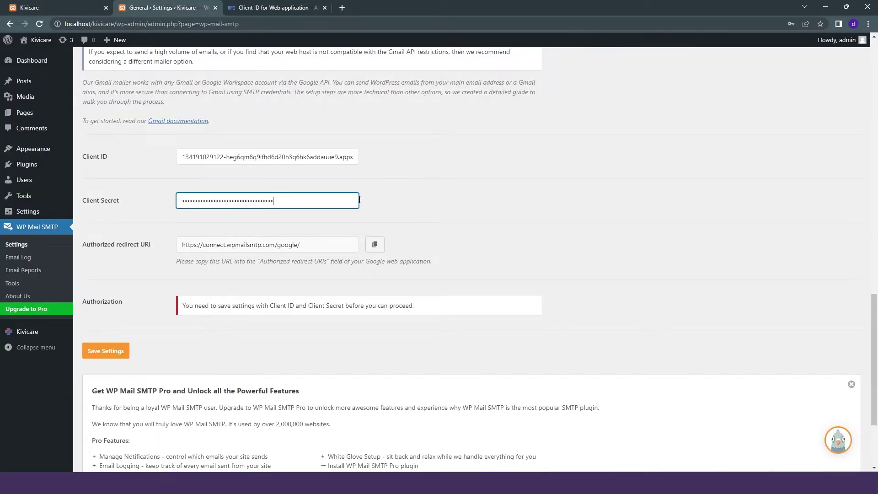
scroll(215, 192, "down", 3)
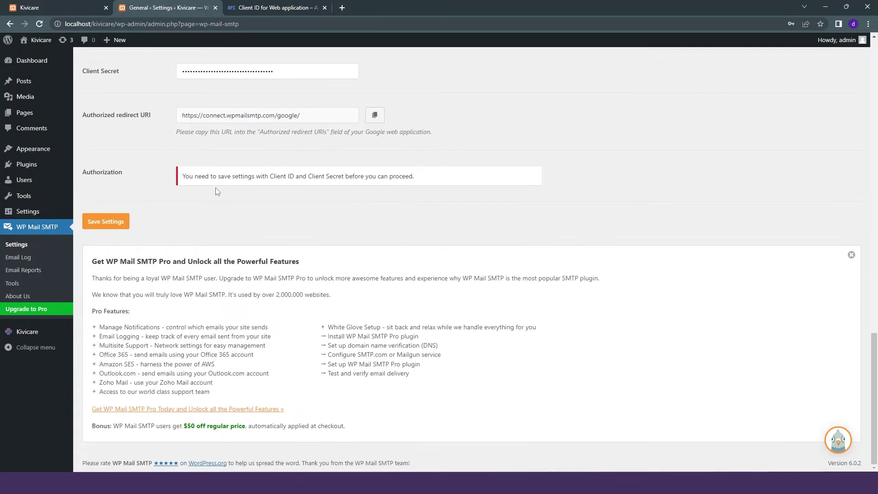
left_click(127, 221)
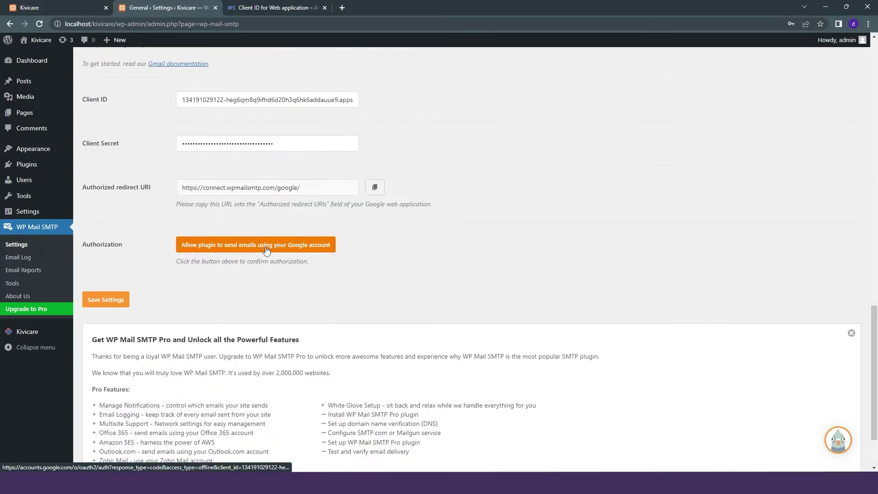
left_click(291, 246)
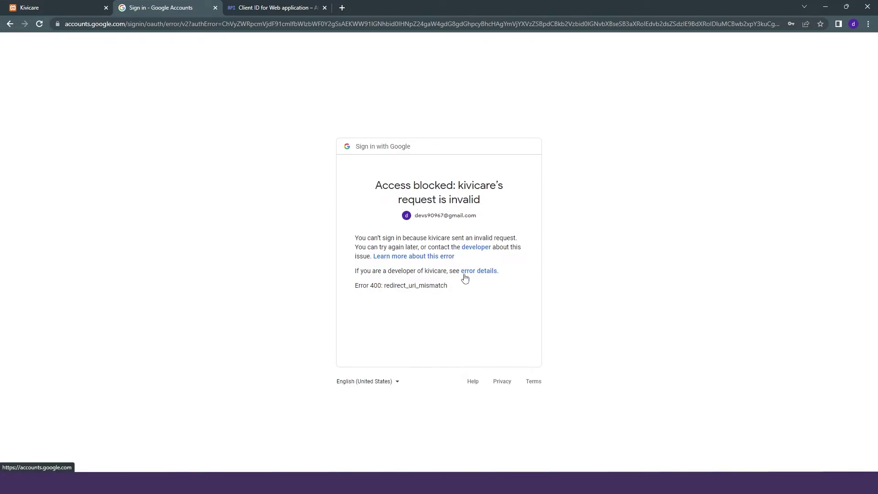
Step: Review Web client 1's authorized redirect URIs, then back out of the error to WP Mail SMTP's redirect URI
left_click(275, 8)
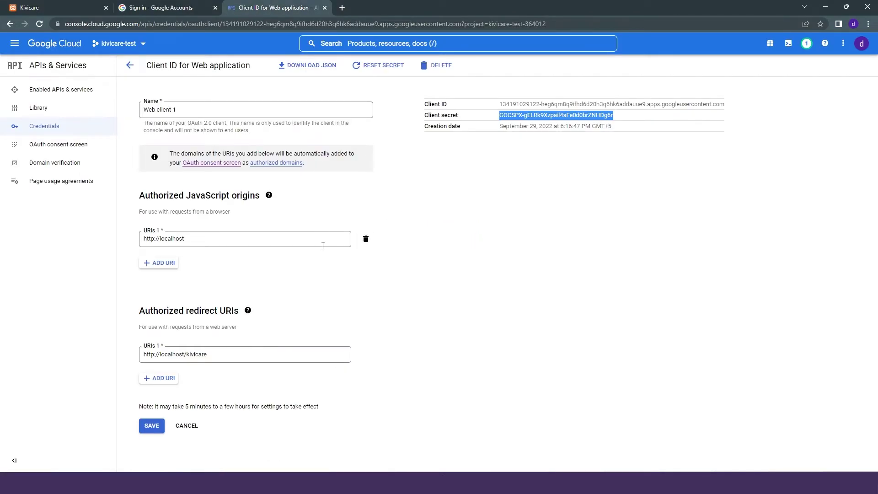
left_click_drag(141, 313, 235, 315)
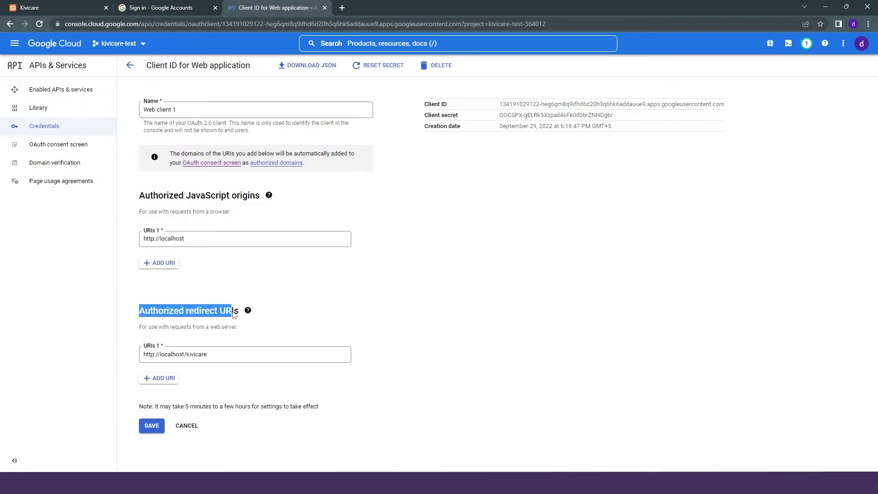
left_click(277, 307)
left_click(179, 4)
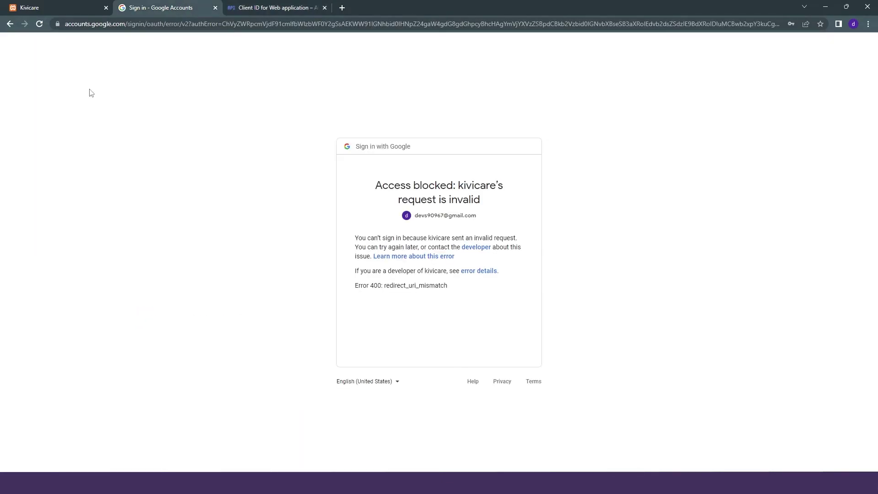
left_click(9, 24)
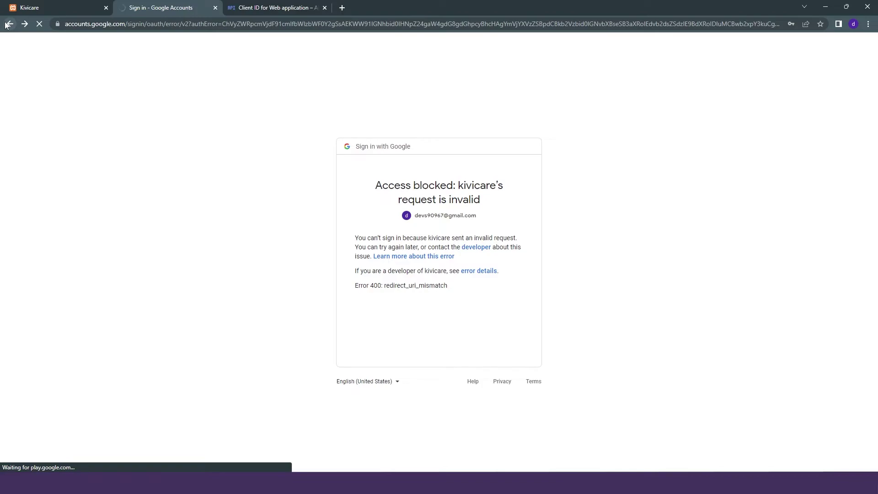
scroll(195, 137, "down", 1)
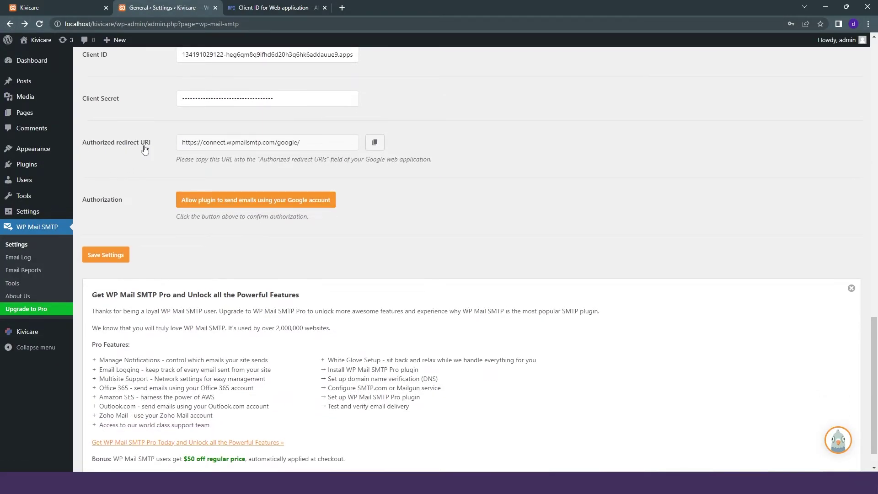
left_click(375, 143)
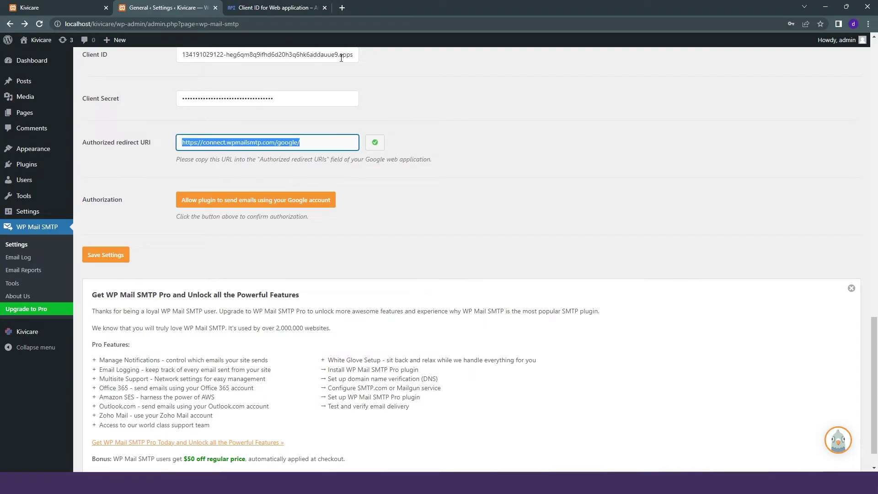
left_click(290, 6)
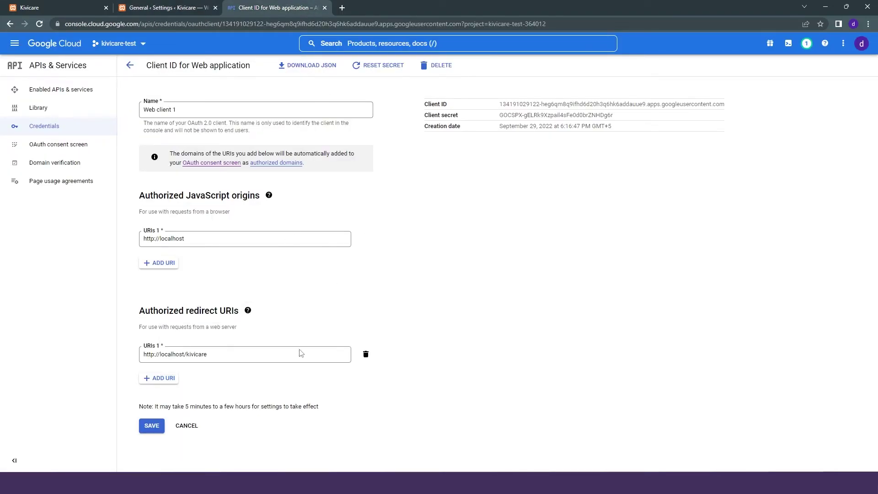
left_click(169, 384)
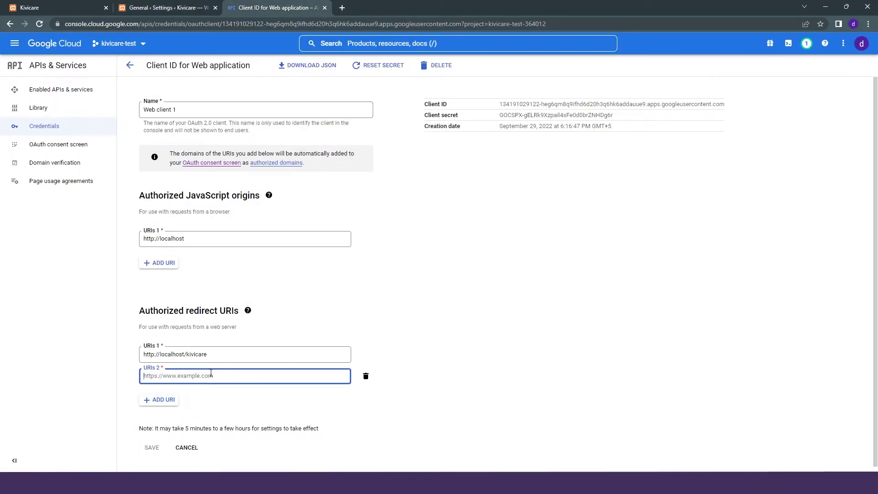
key("ctrl+v")
left_click(382, 374)
left_click(154, 451)
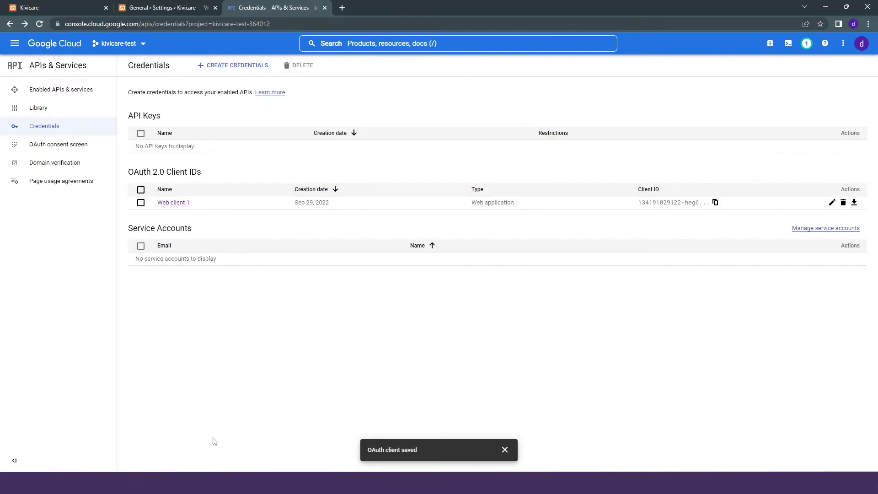
left_click(147, 3)
Step: Authorize wpmailsmtp.com with the Google account, past the unverified-app warning, granting Gmail access
left_click(202, 202)
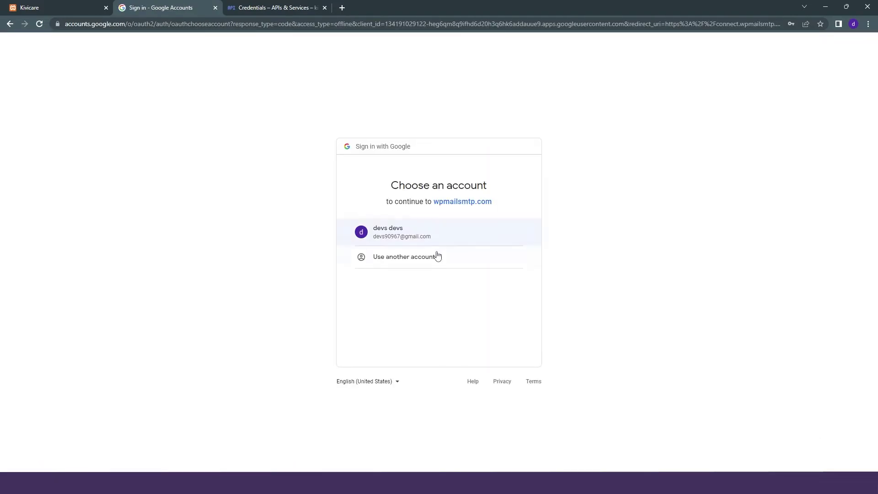
left_click(401, 242)
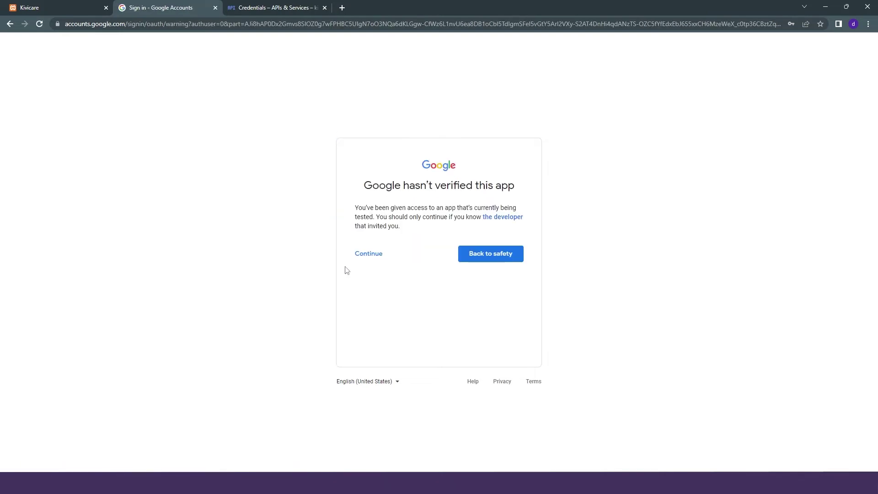
left_click(370, 257)
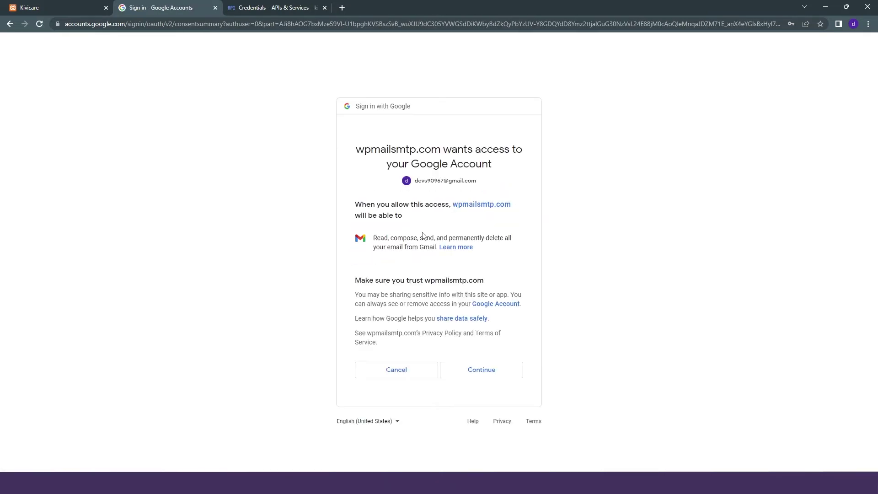
left_click(483, 372)
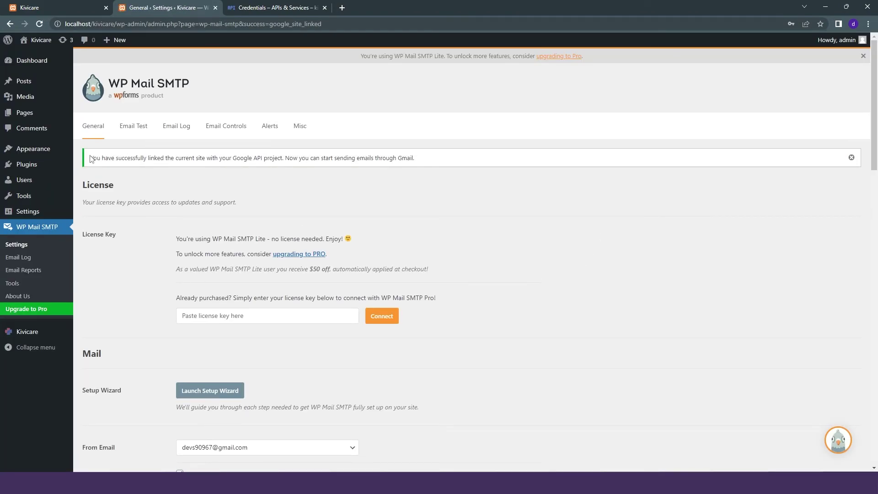
left_click_drag(90, 158, 412, 156)
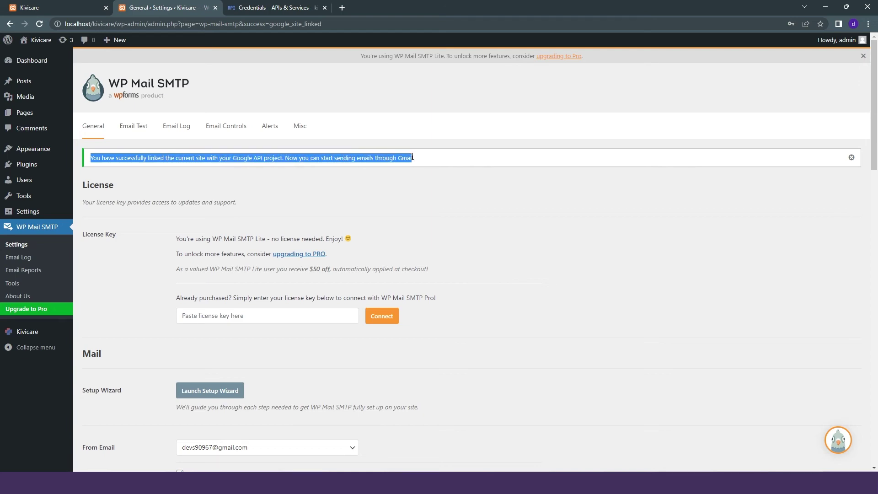